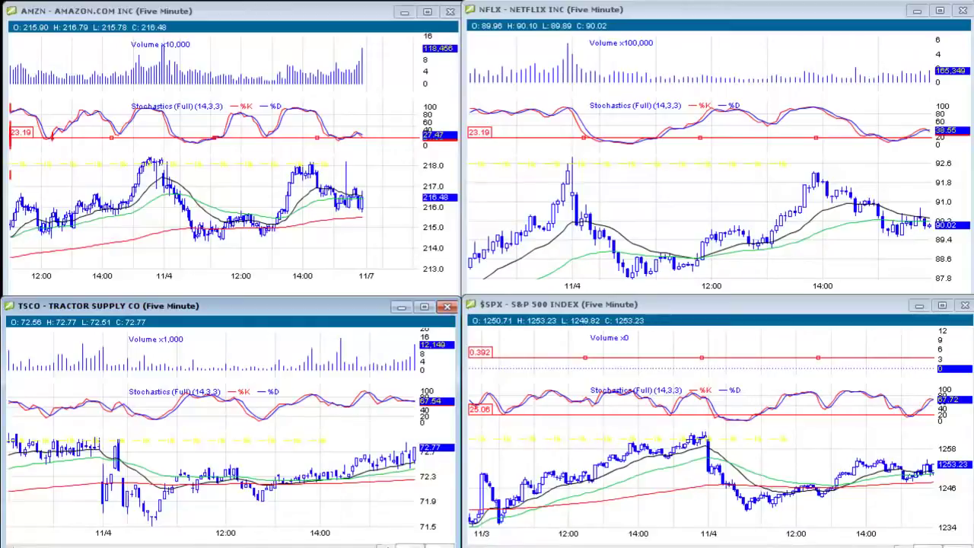
# Highlight the three latest oversold dips in the AMZN chart's stochastics.
pyautogui.click(643, 274)
pyautogui.click(314, 540)
pyautogui.click(185, 138)
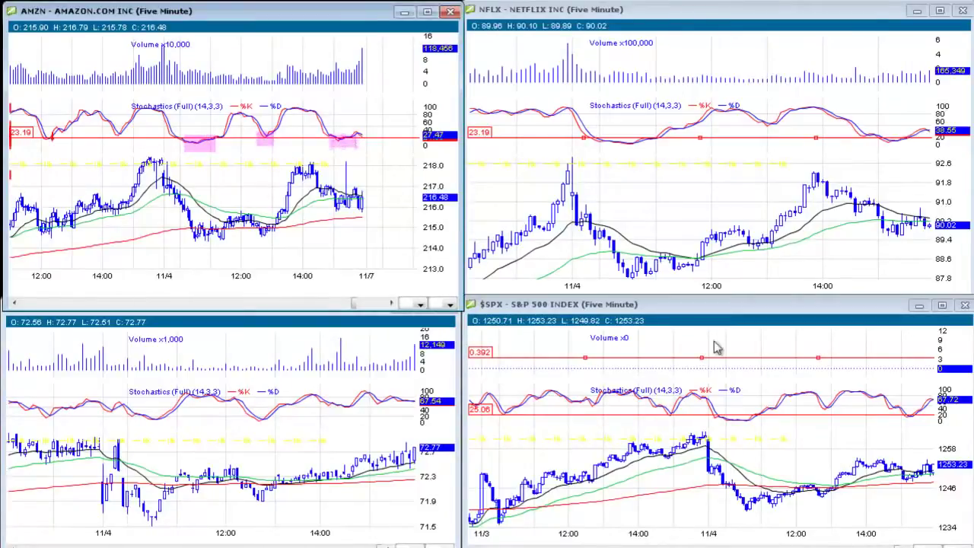
# Place horizontal lines on the TSCO chart at about 24.56 in the stochastics and about 71.91 in the price area.
pyautogui.click(410, 417)
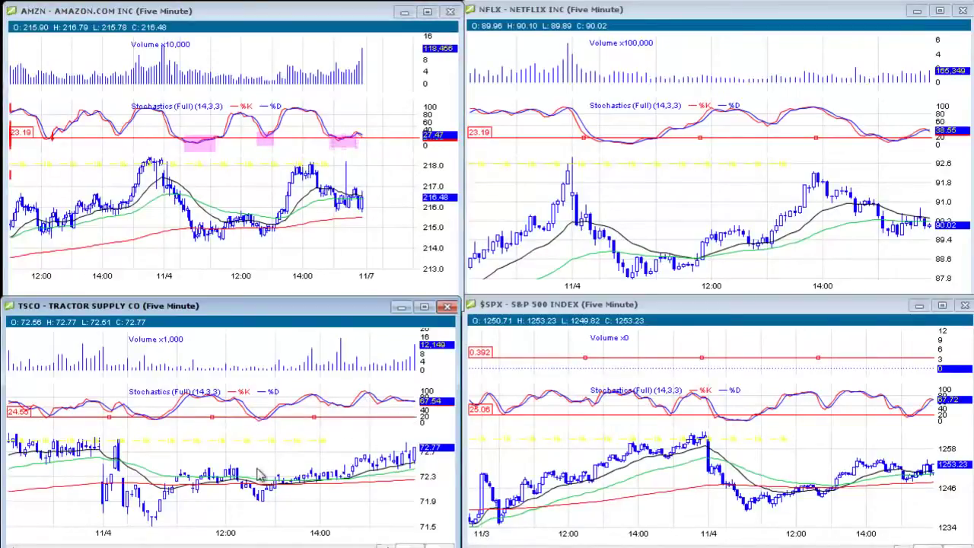
pyautogui.moveTo(259, 493); pyautogui.dragTo(273, 496)
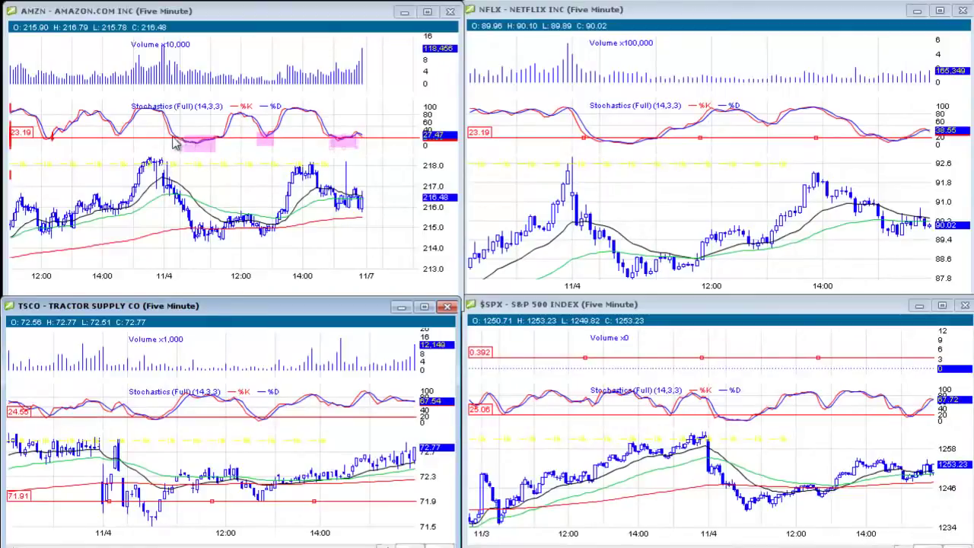
# Highlight AMZN's 11/4 price low just below 215 and the rally from about 215 to 218.
pyautogui.moveTo(188, 222); pyautogui.dragTo(226, 251)
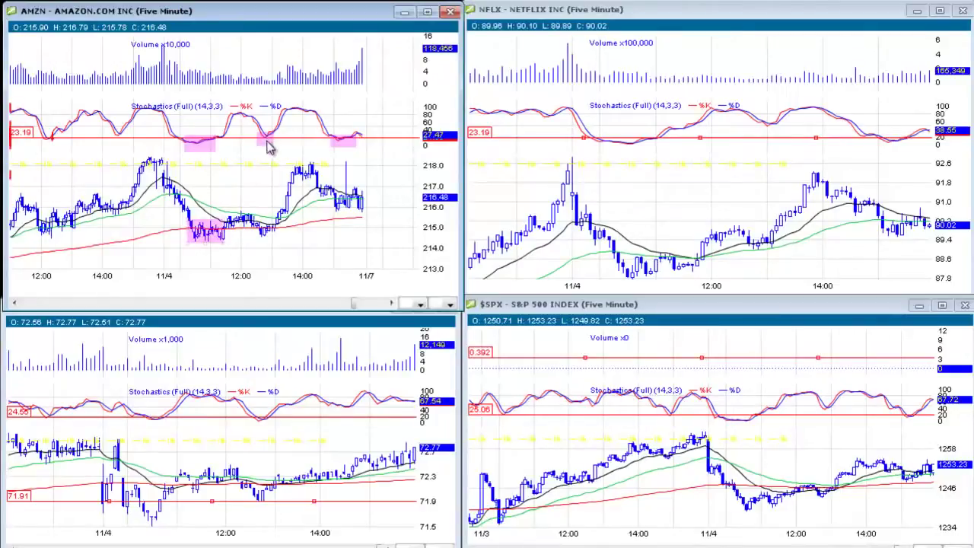
pyautogui.moveTo(257, 222); pyautogui.dragTo(306, 162)
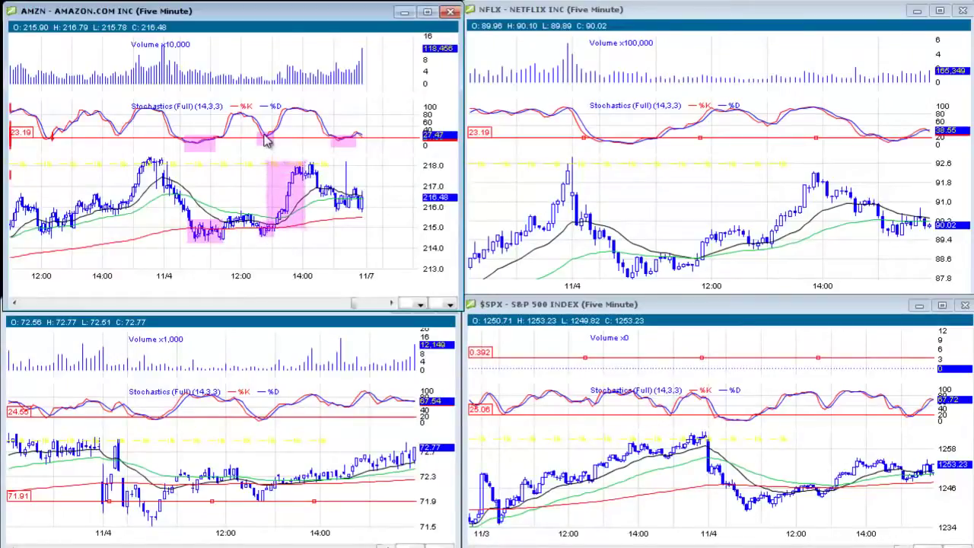
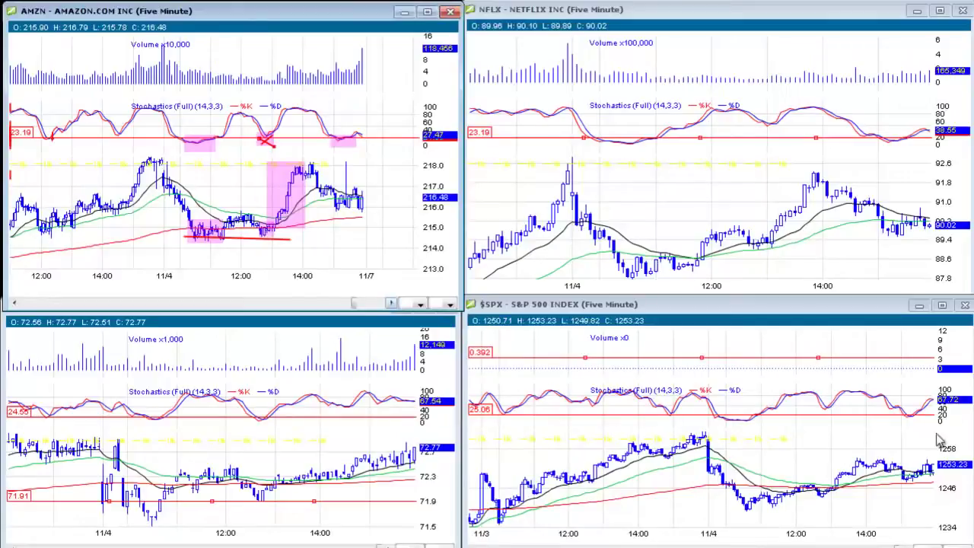
# Enlarge the $SPX chart over the whole workspace to inspect it, and shrink it back to its quarter.
pyautogui.click(941, 308)
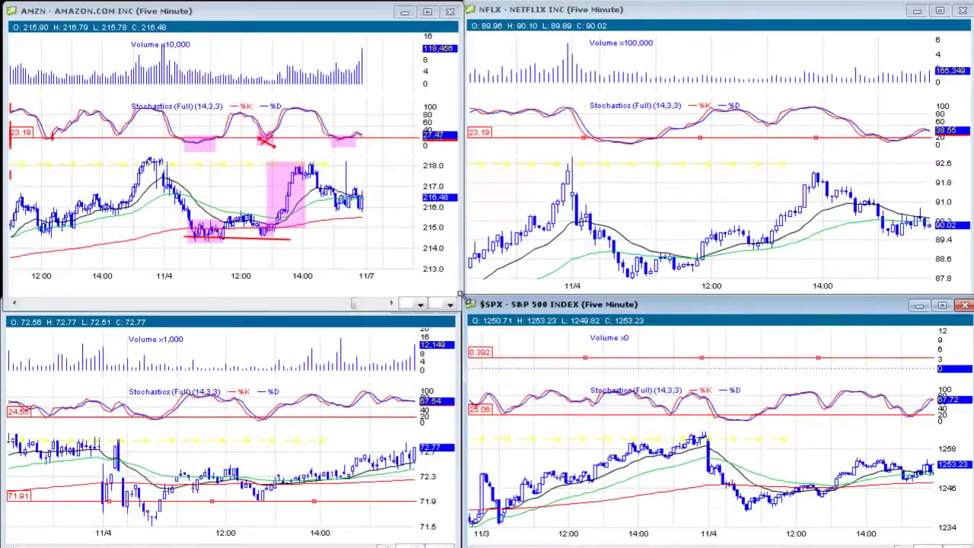
pyautogui.moveTo(464, 298); pyautogui.dragTo(152, 120)
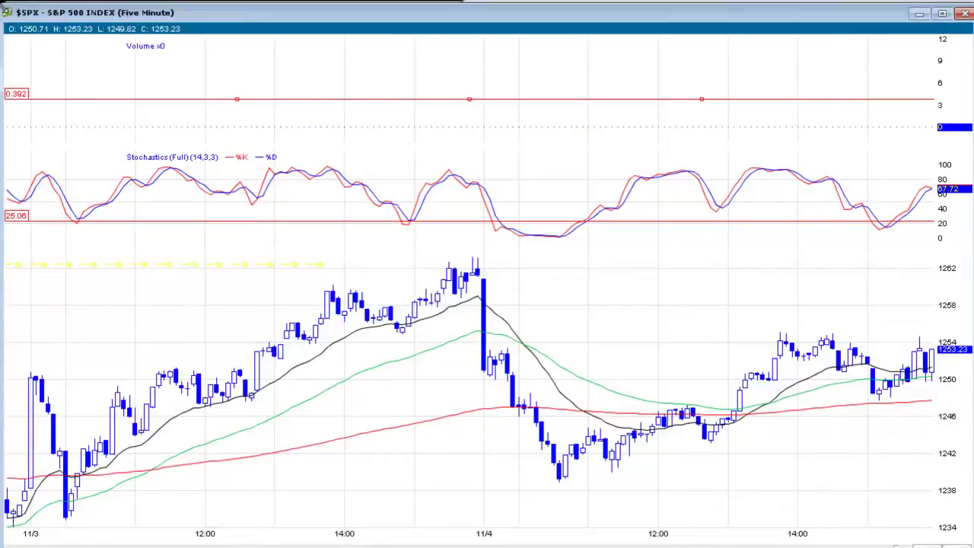
pyautogui.doubleClick(23, 13)
pyautogui.moveTo(97, 61); pyautogui.dragTo(461, 306)
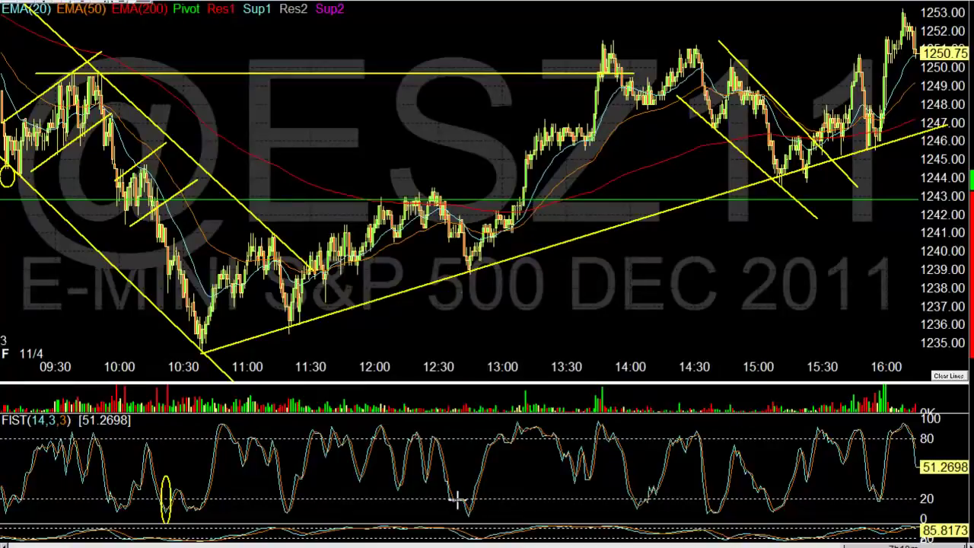
pyautogui.click(119, 10)
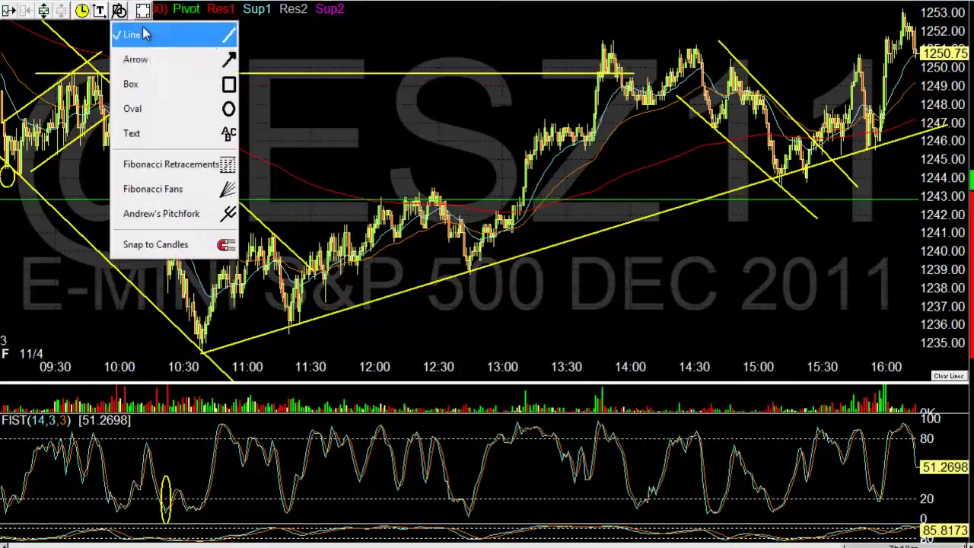
pyautogui.click(230, 109)
pyautogui.moveTo(457, 500); pyautogui.dragTo(474, 523)
pyautogui.moveTo(457, 246); pyautogui.dragTo(484, 283)
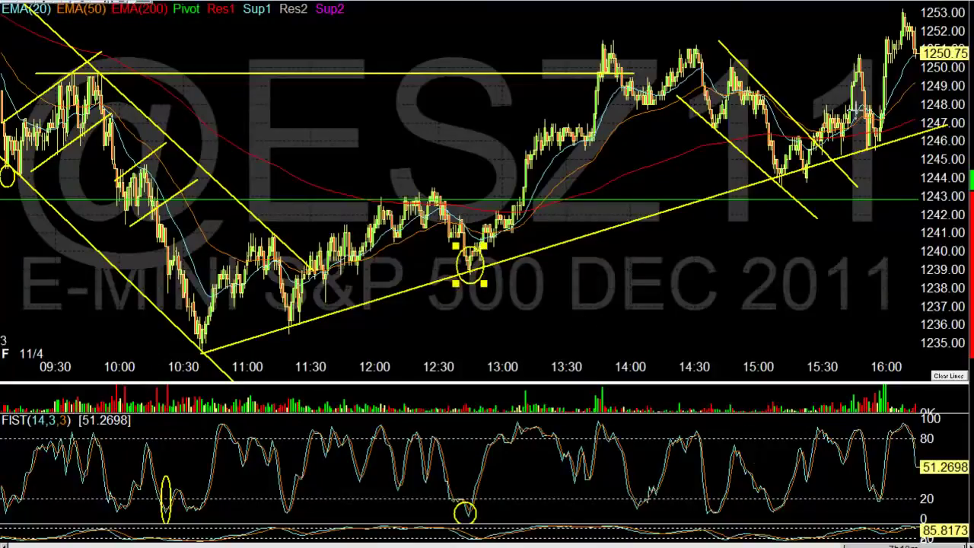
# Circle the price lows near 15:10 and just before 16:00, along with their matching stochastic lows.
pyautogui.moveTo(770, 161); pyautogui.dragTo(789, 192)
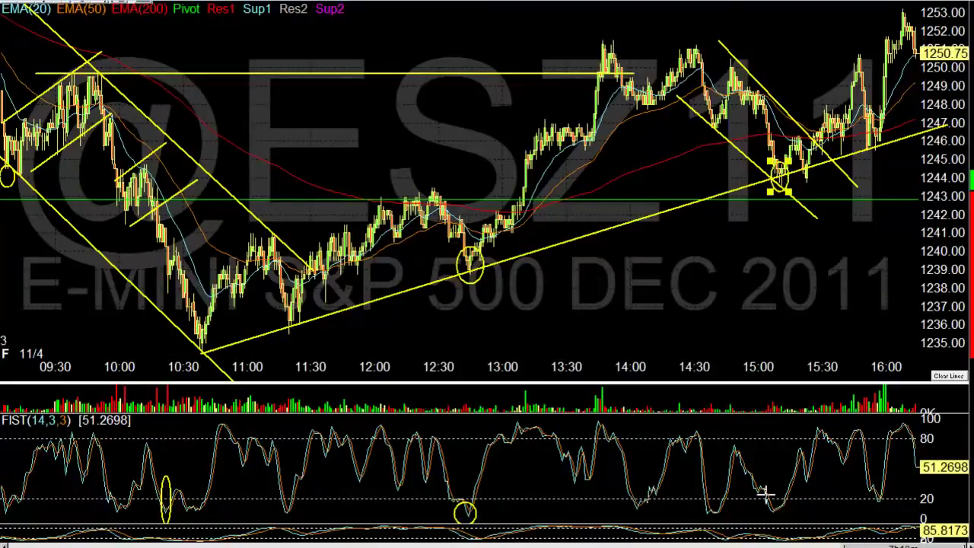
pyautogui.moveTo(773, 493); pyautogui.dragTo(798, 522)
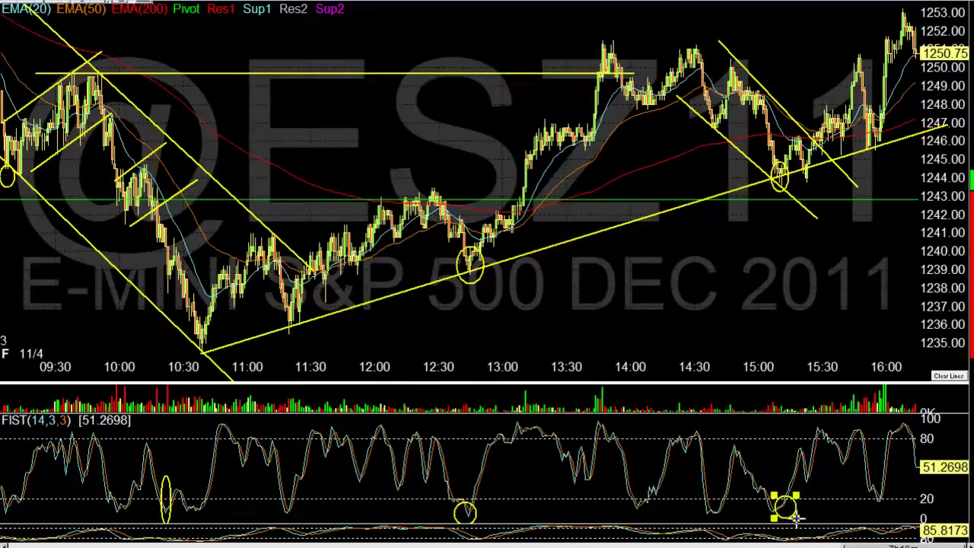
pyautogui.moveTo(866, 131); pyautogui.dragTo(891, 170)
pyautogui.moveTo(872, 495); pyautogui.dragTo(886, 522)
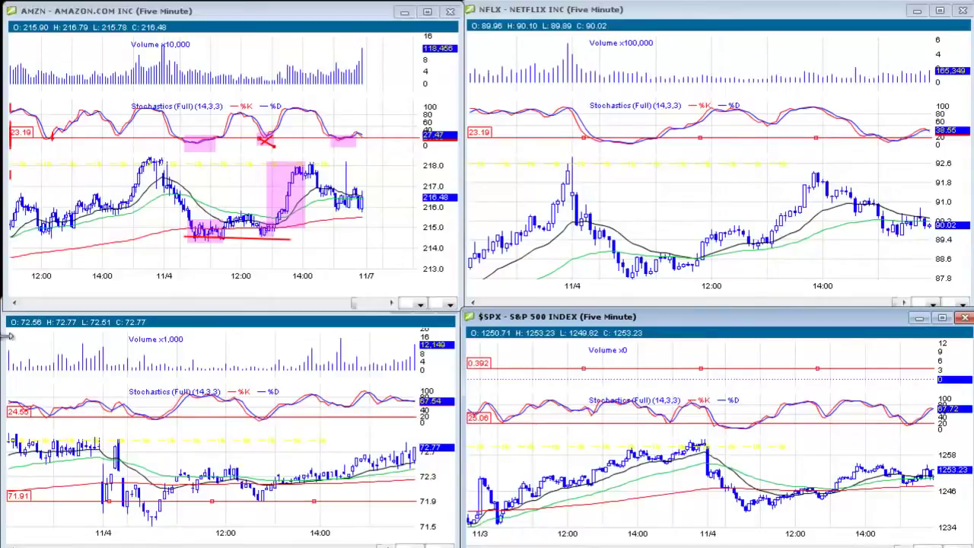
pyautogui.click(79, 355)
pyautogui.moveTo(79, 355)
pyautogui.mouseDown()
pyautogui.moveTo(386, 376)
pyautogui.moveTo(447, 365)
pyautogui.mouseUp()
pyautogui.press('Delete')
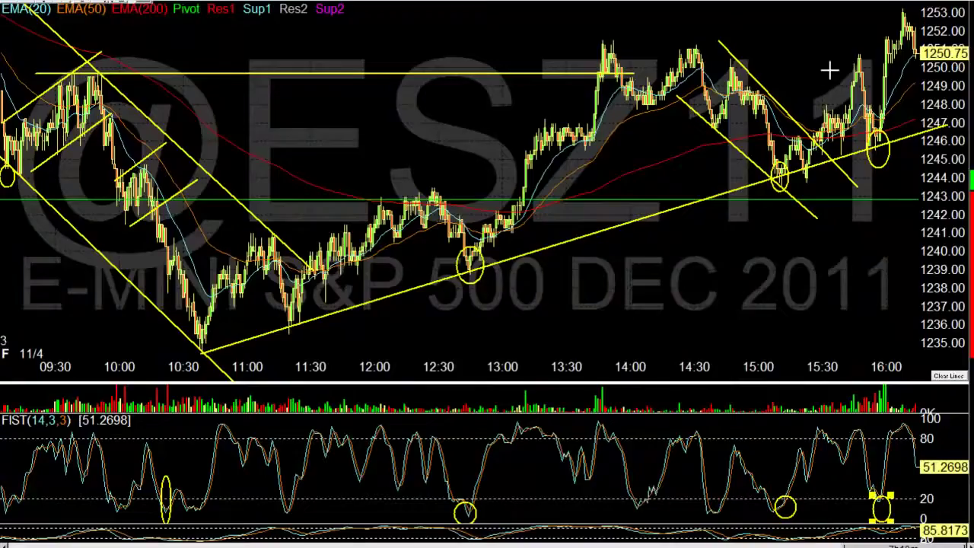
pyautogui.click(680, 257)
pyautogui.scroll(-5, 680, 257)
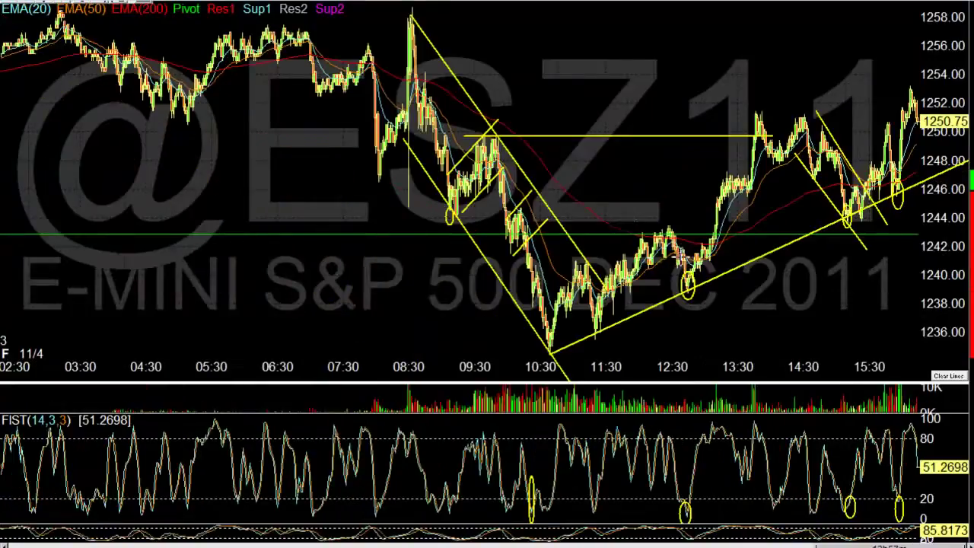
pyautogui.scroll(2, 489, 202)
pyautogui.scroll(1, 489, 201)
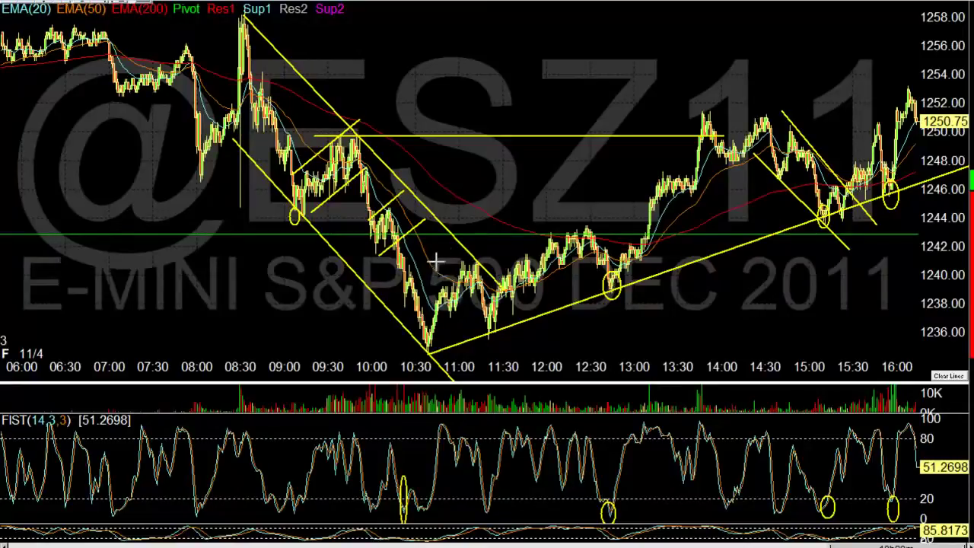
pyautogui.moveTo(430, 267); pyautogui.dragTo(729, 153)
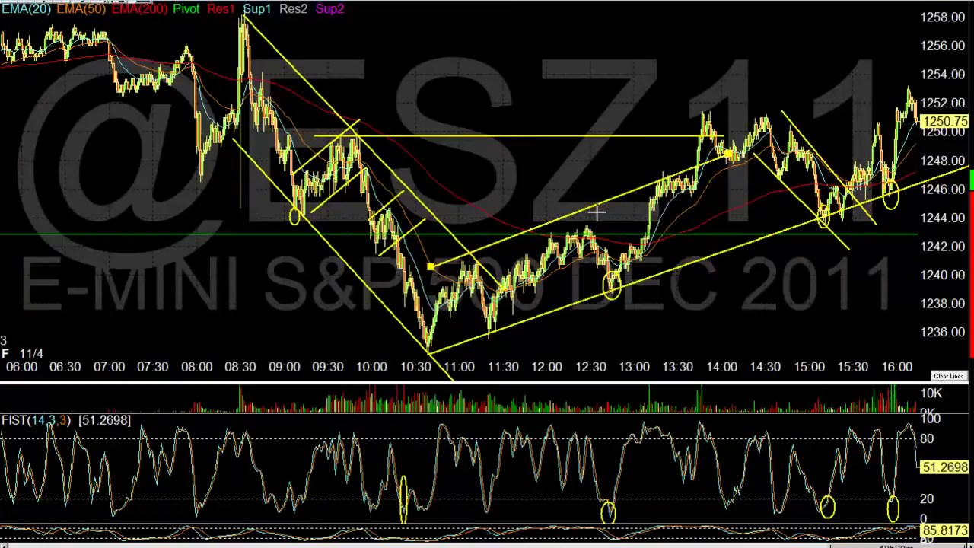
pyautogui.press('Delete')
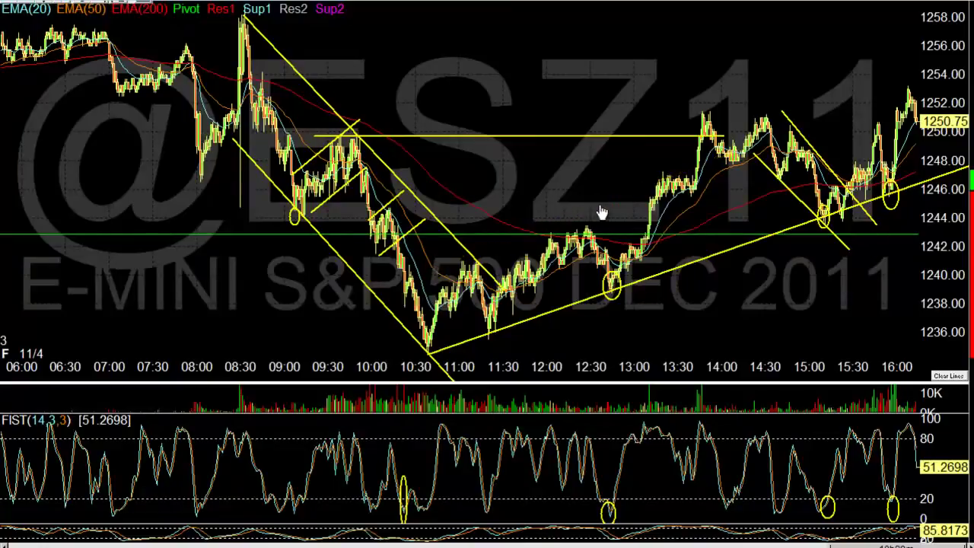
pyautogui.moveTo(407, 283)
pyautogui.mouseDown()
pyautogui.moveTo(556, 224)
pyautogui.moveTo(545, 227)
pyautogui.mouseUp()
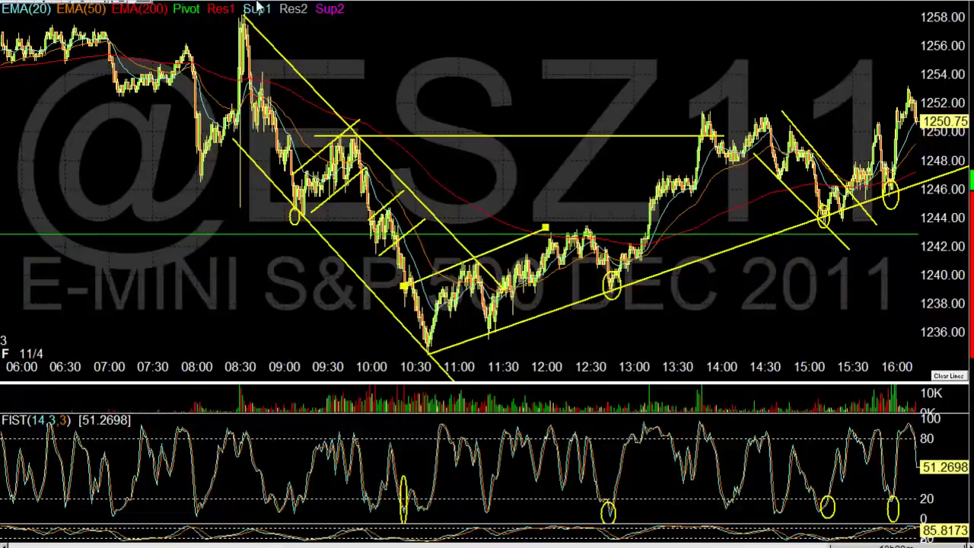
# Circle the price low near 10:35, the high near 11:00 and the low near 11:25 with ovals.
pyautogui.click(119, 10)
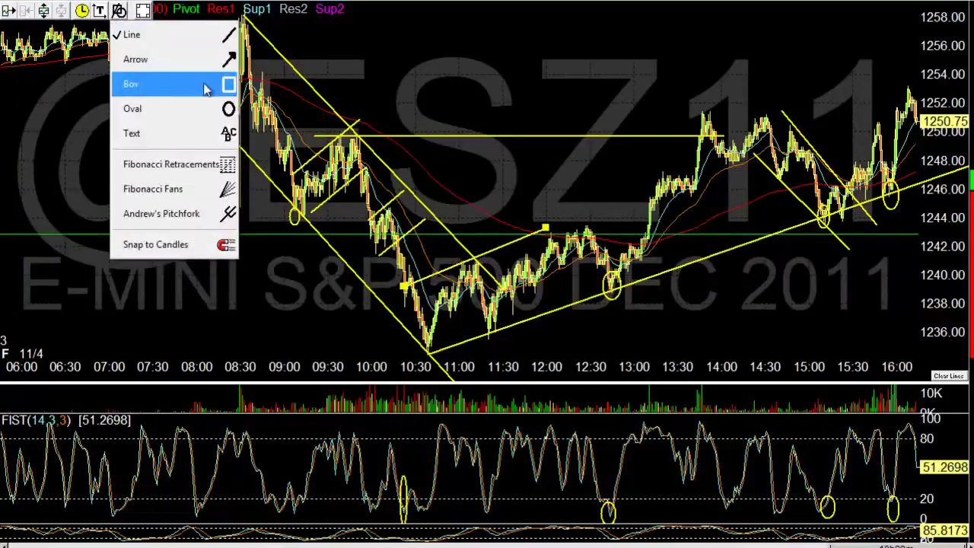
pyautogui.click(230, 109)
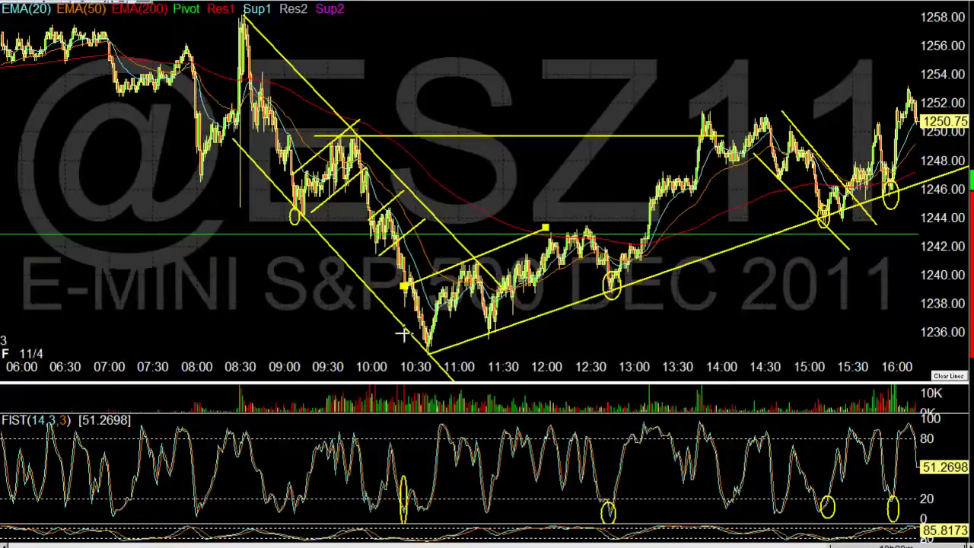
pyautogui.moveTo(410, 323); pyautogui.dragTo(438, 363)
pyautogui.moveTo(472, 262); pyautogui.dragTo(479, 266)
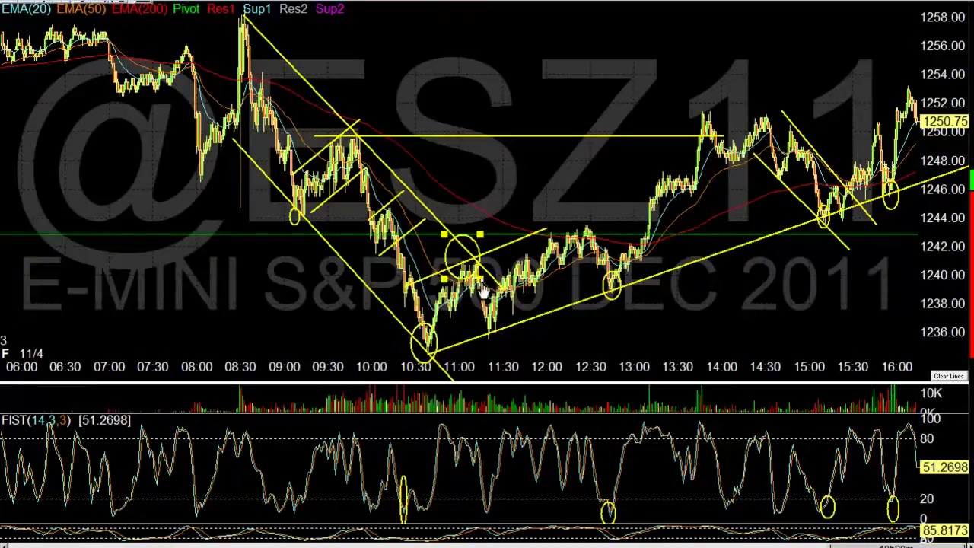
pyautogui.moveTo(479, 310); pyautogui.dragTo(516, 347)
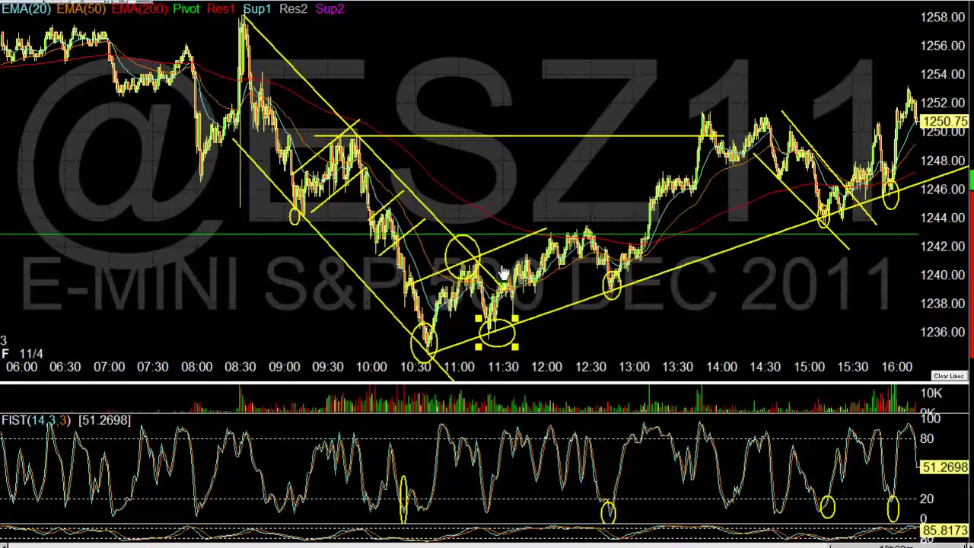
# Extend the upper trendline to about 12:50 and mark the stochastic peak near 12:00 with a short line.
pyautogui.moveTo(547, 235); pyautogui.dragTo(624, 206)
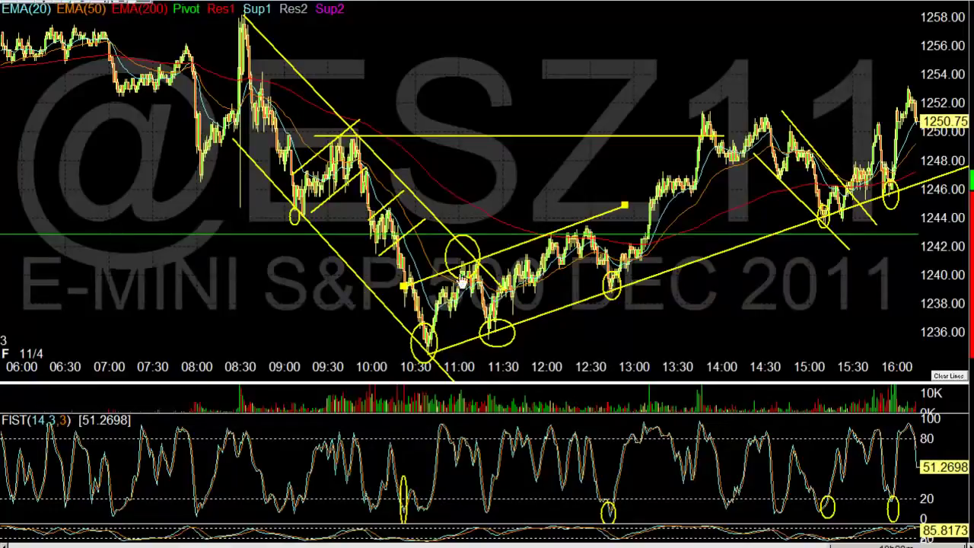
pyautogui.click(548, 419)
pyautogui.click(555, 433)
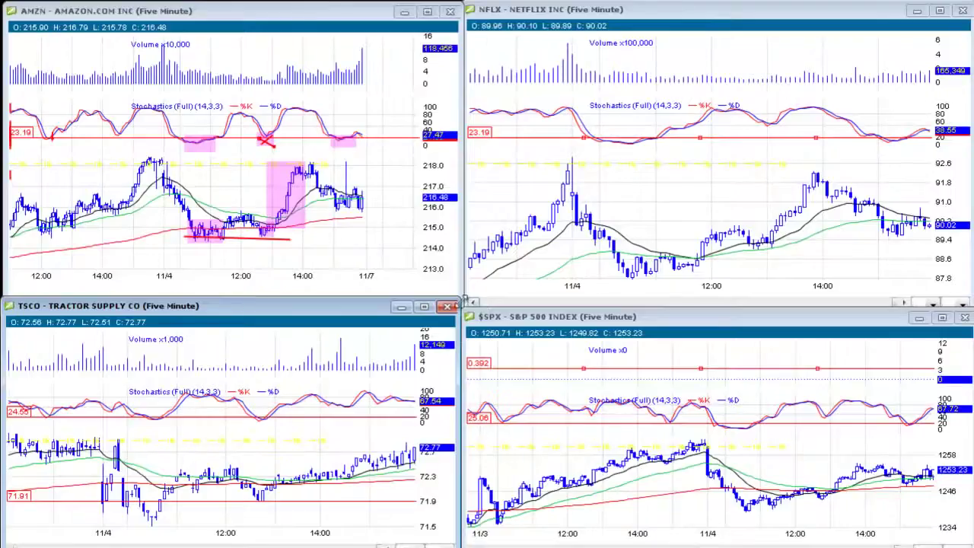
# Enlarge the $SPX chart over the workspace and draw red lines at its two oversold stochastic dips on 11/4.
pyautogui.moveTo(462, 304); pyautogui.dragTo(2, 2)
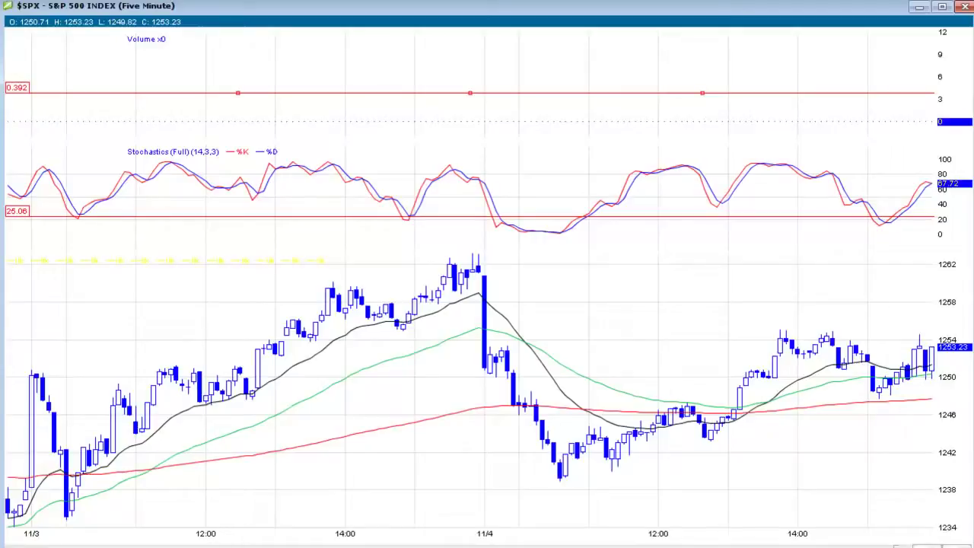
pyautogui.moveTo(868, 218)
pyautogui.mouseDown()
pyautogui.moveTo(911, 224)
pyautogui.moveTo(903, 220)
pyautogui.mouseUp()
pyautogui.moveTo(524, 216); pyautogui.dragTo(595, 222)
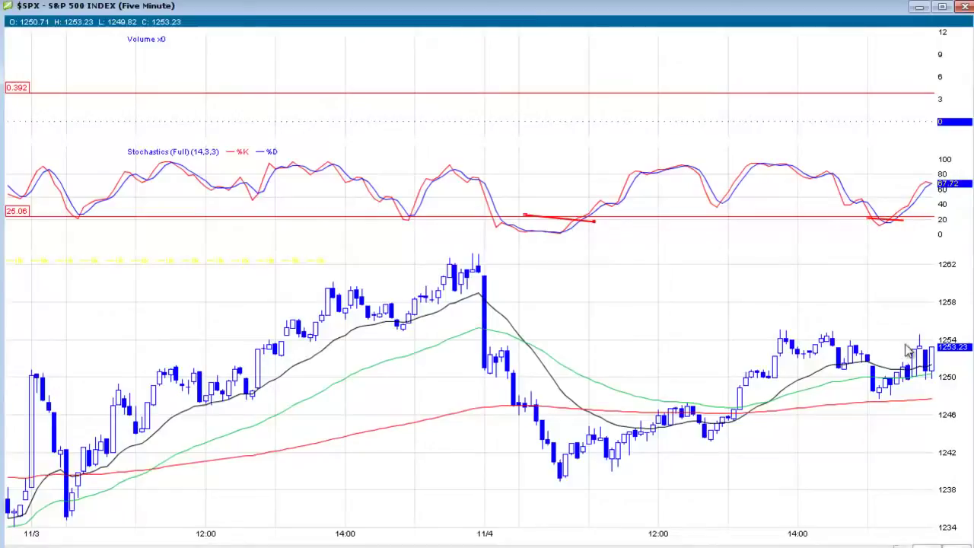
# Trace the late 11/4 $SPX price rise from about 1248 to 1253 and mark the matching stochastic turn.
pyautogui.moveTo(871, 392)
pyautogui.mouseDown()
pyautogui.moveTo(908, 394)
pyautogui.moveTo(932, 351)
pyautogui.mouseUp()
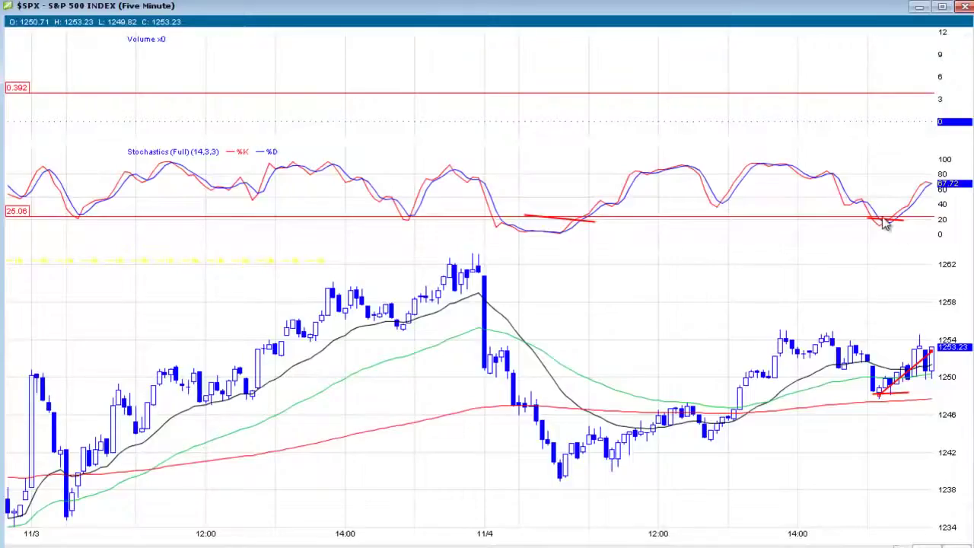
pyautogui.moveTo(885, 222); pyautogui.dragTo(899, 218)
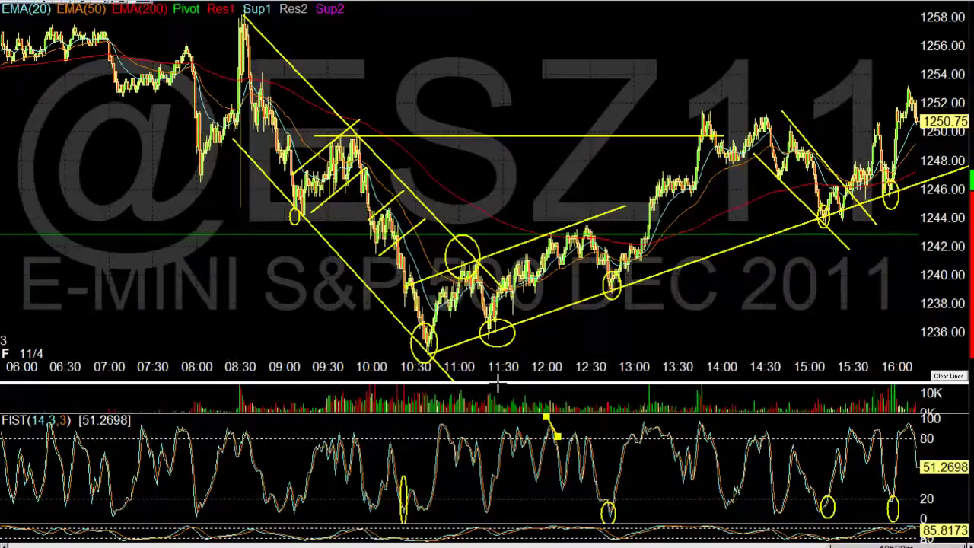
pyautogui.moveTo(625, 207); pyautogui.dragTo(921, 78)
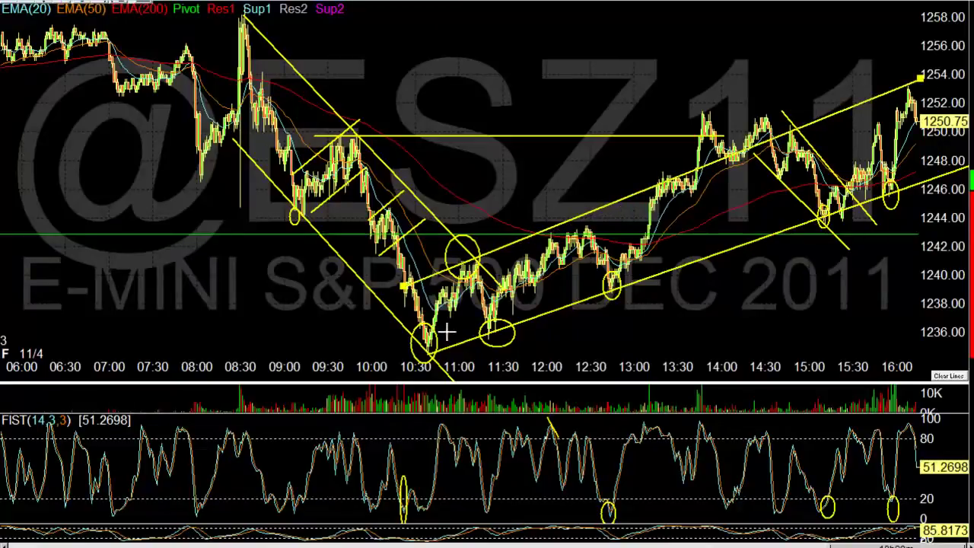
pyautogui.moveTo(405, 293); pyautogui.dragTo(413, 292)
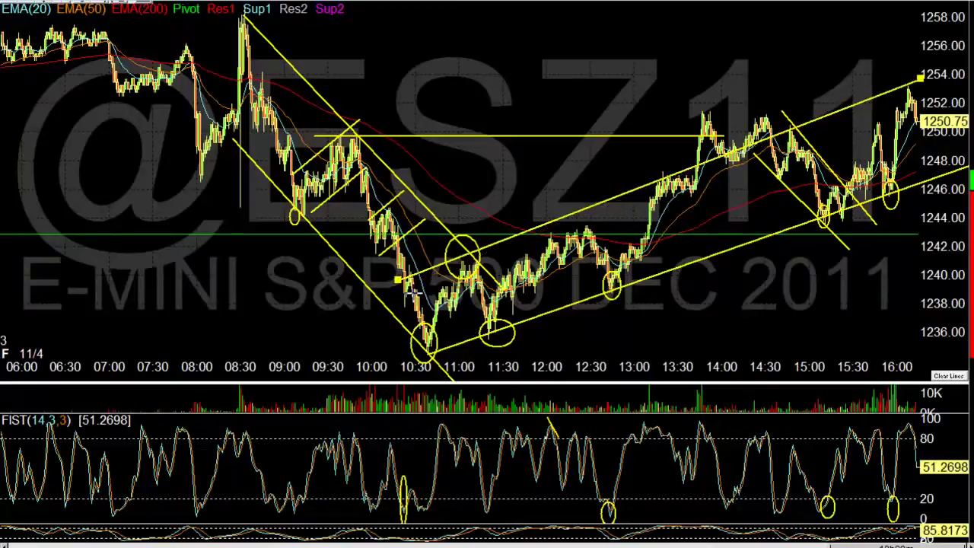